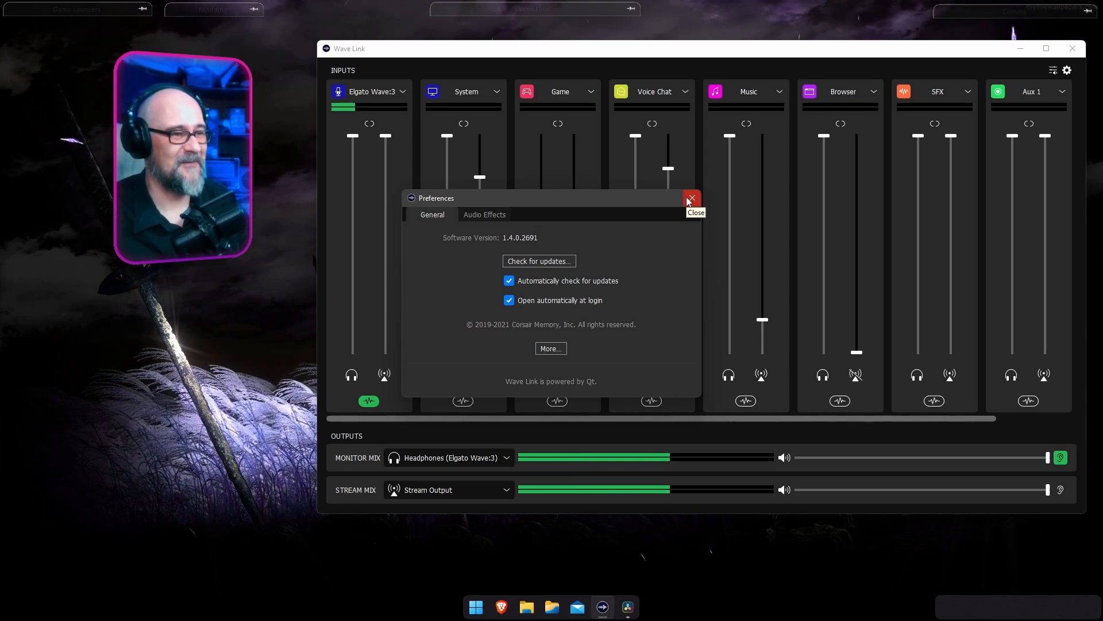
Close Preferences and toggle the Elgato Wave:3 channel's audio effects off and back on for both the monitor mix and stream mix.
click(692, 198)
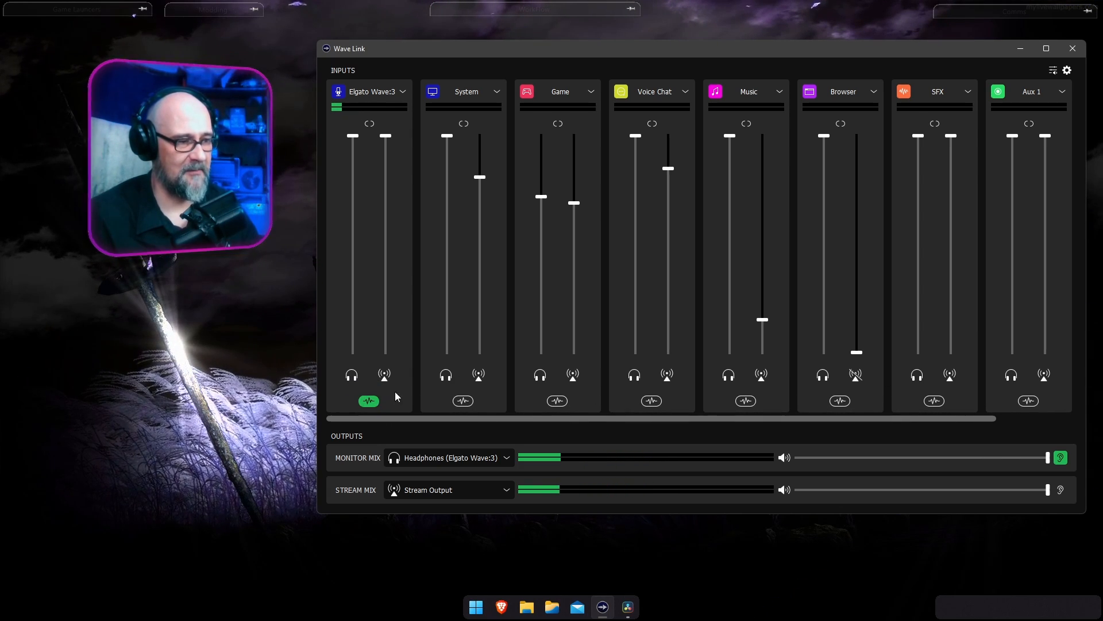
click(366, 402)
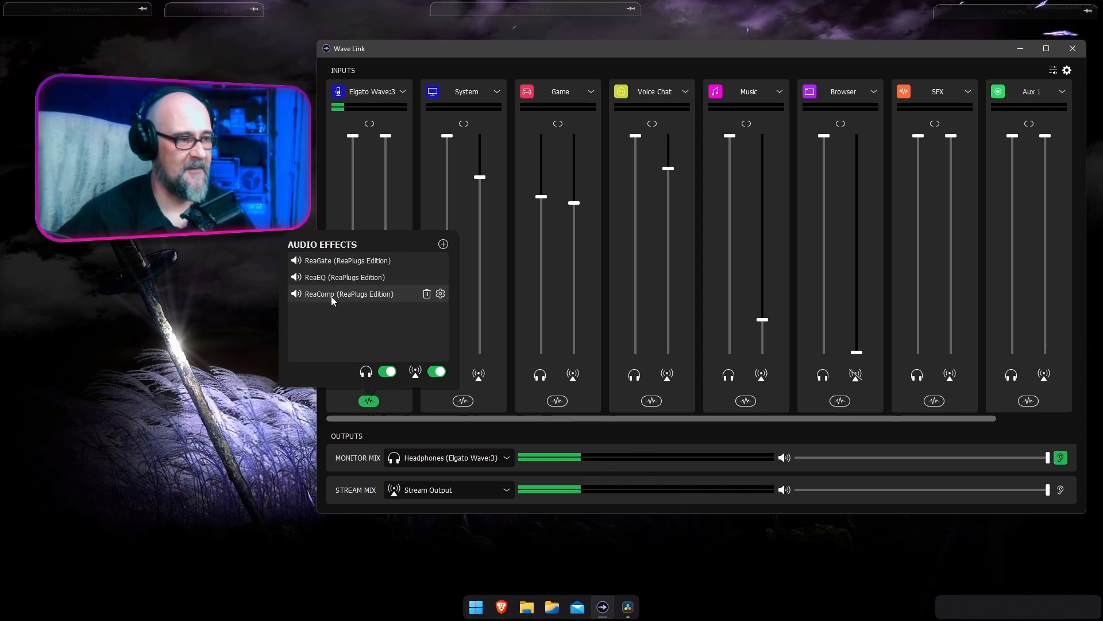
click(388, 371)
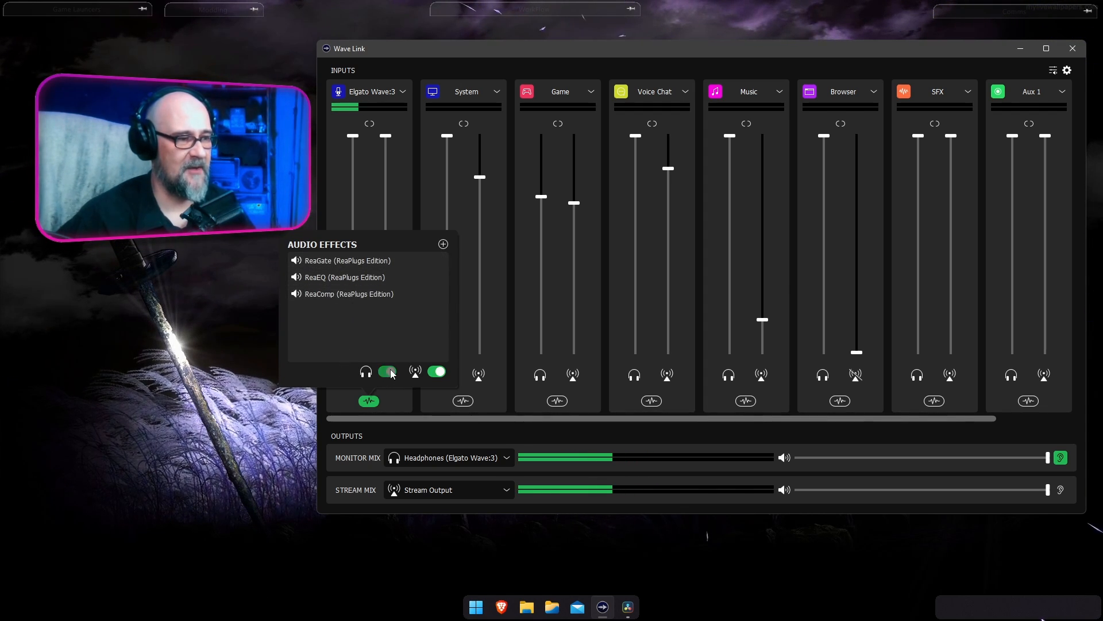
click(435, 372)
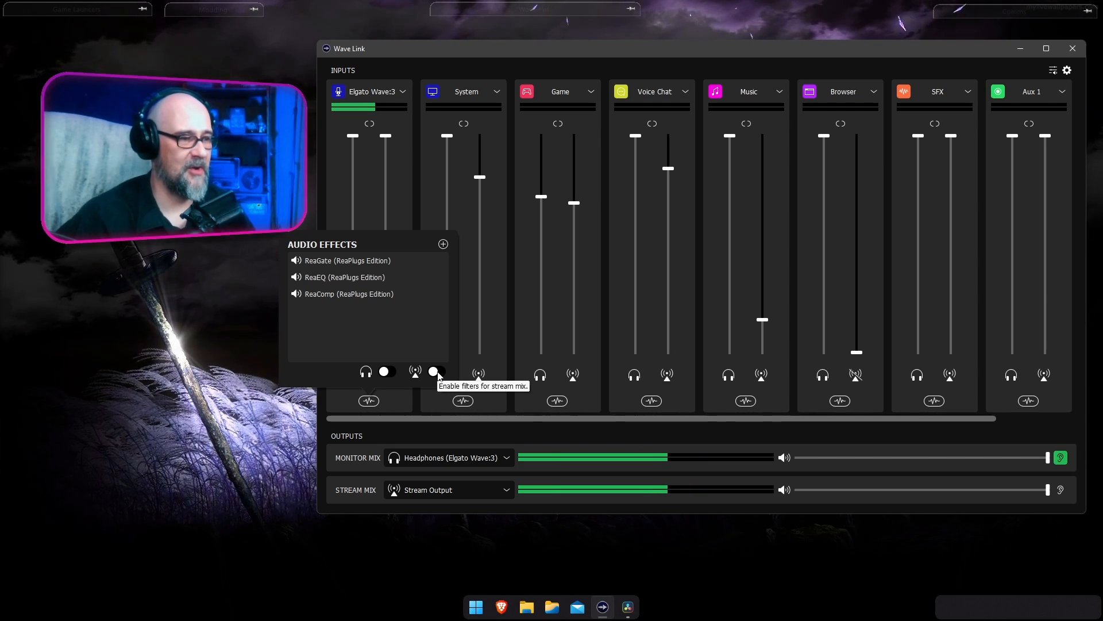
click(437, 371)
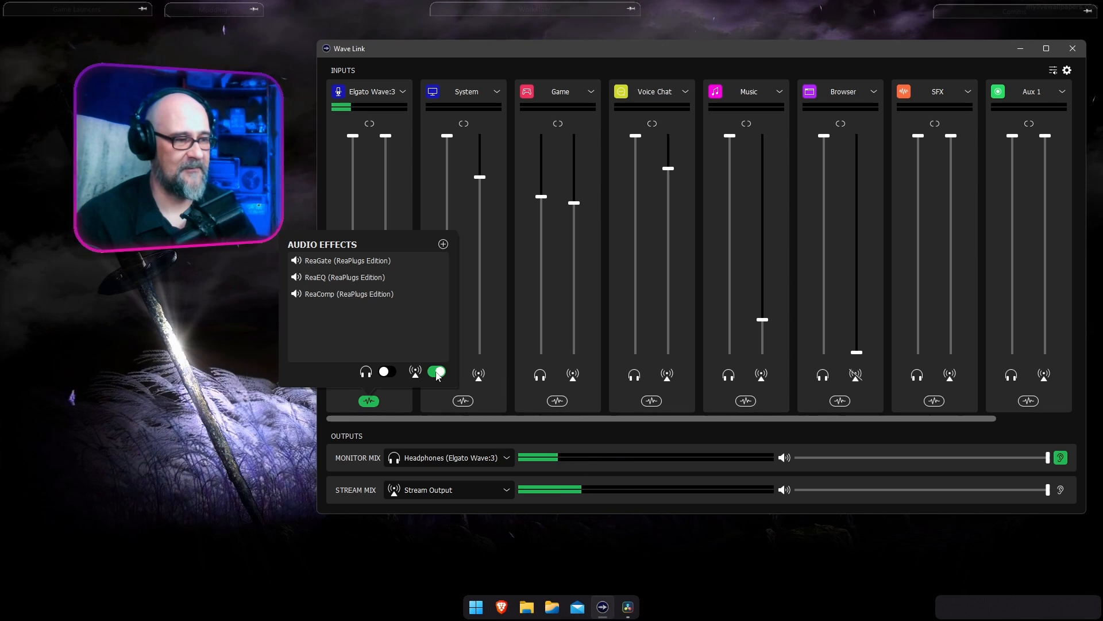
click(387, 371)
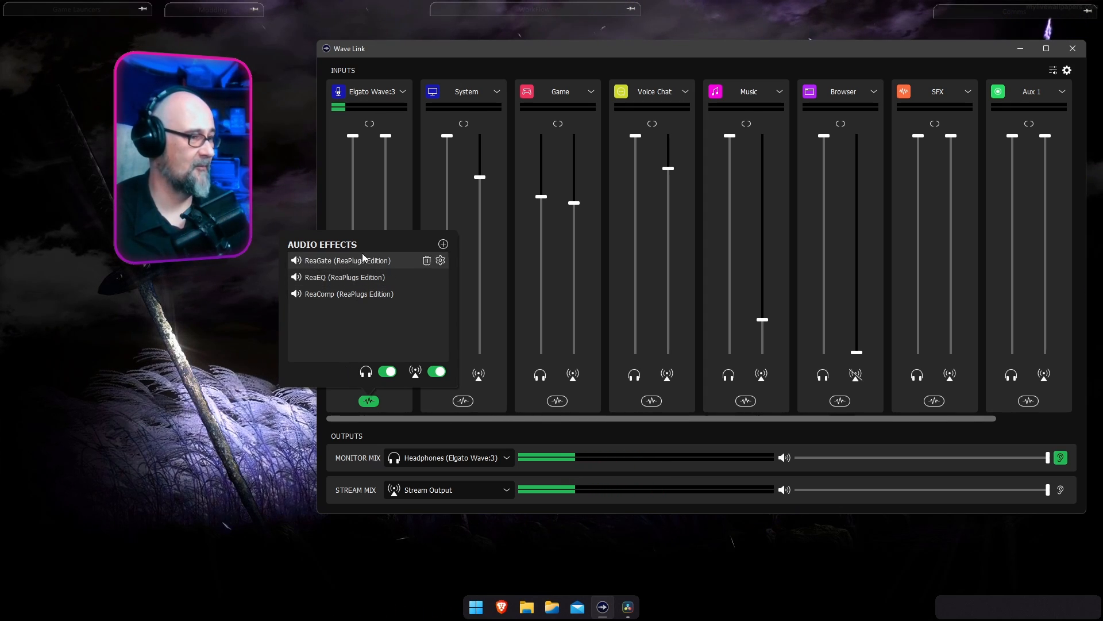
Look over the effects that can be added to the Elgato Wave:3 channel and the VST plugin folder preferences.
click(443, 245)
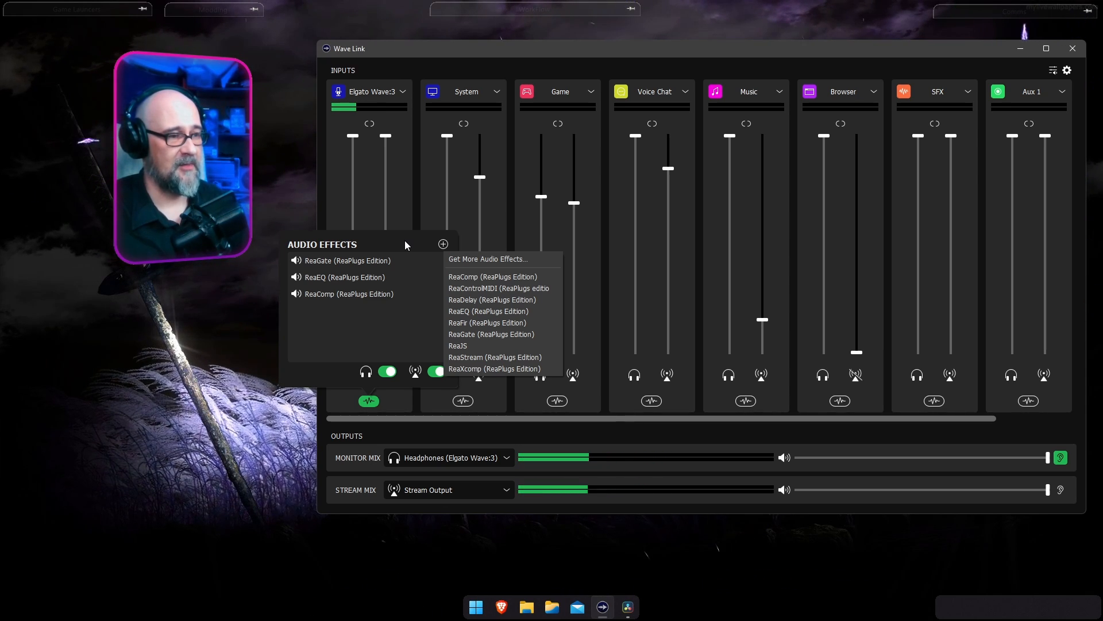
key(Escape)
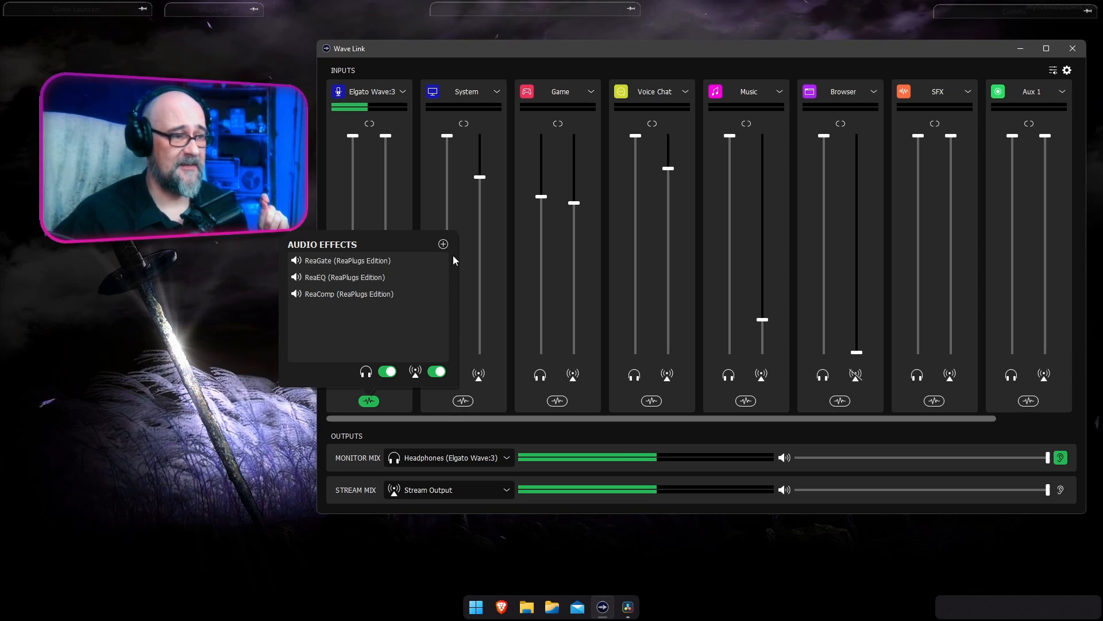
click(1067, 72)
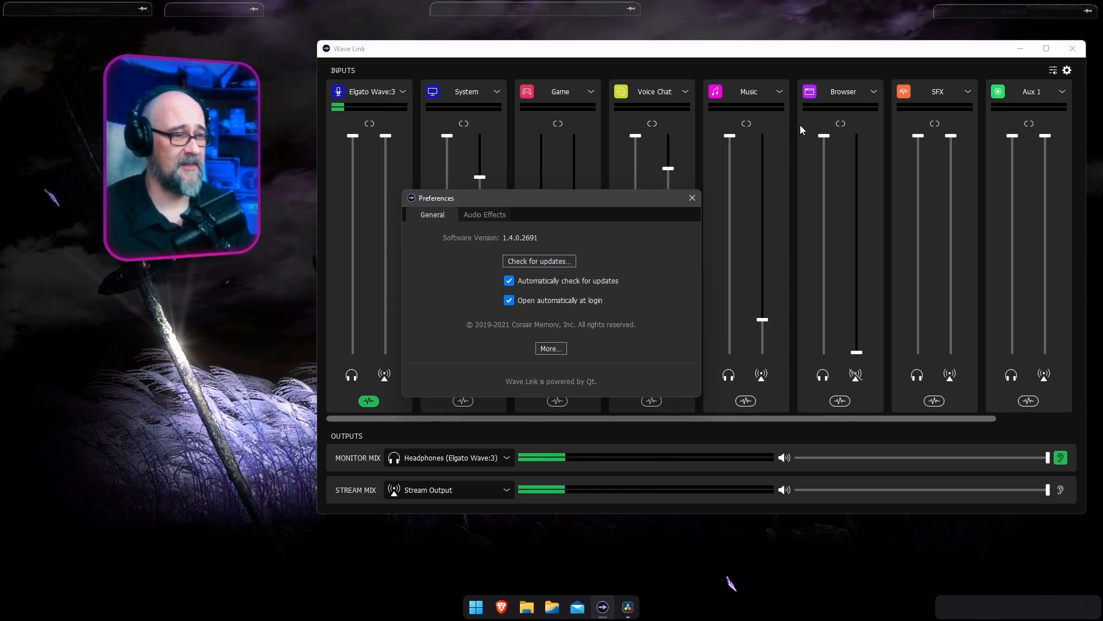
click(485, 216)
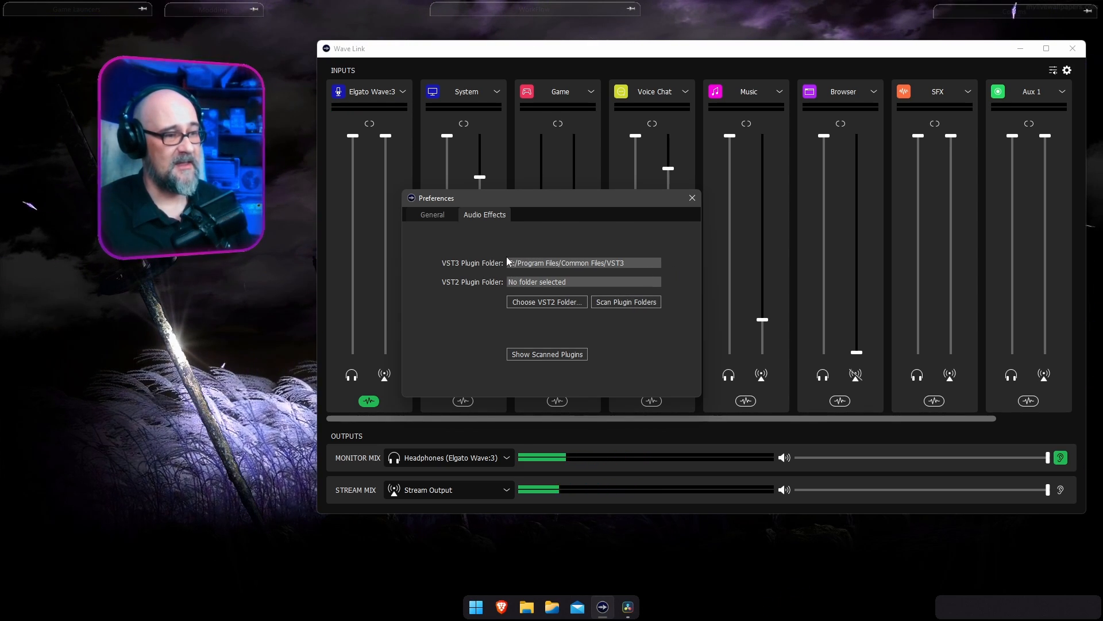
click(692, 197)
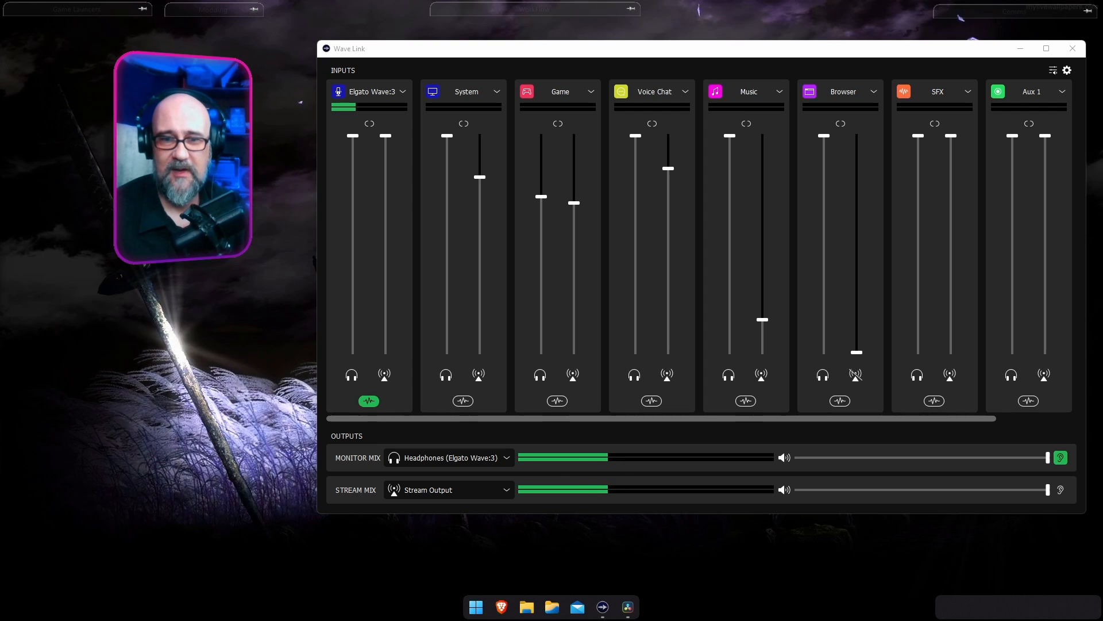
Switch between OBS and Wave Link to compare the microphone with its effects off and back on for both mixes.
drag(1095, 86, 435, 142)
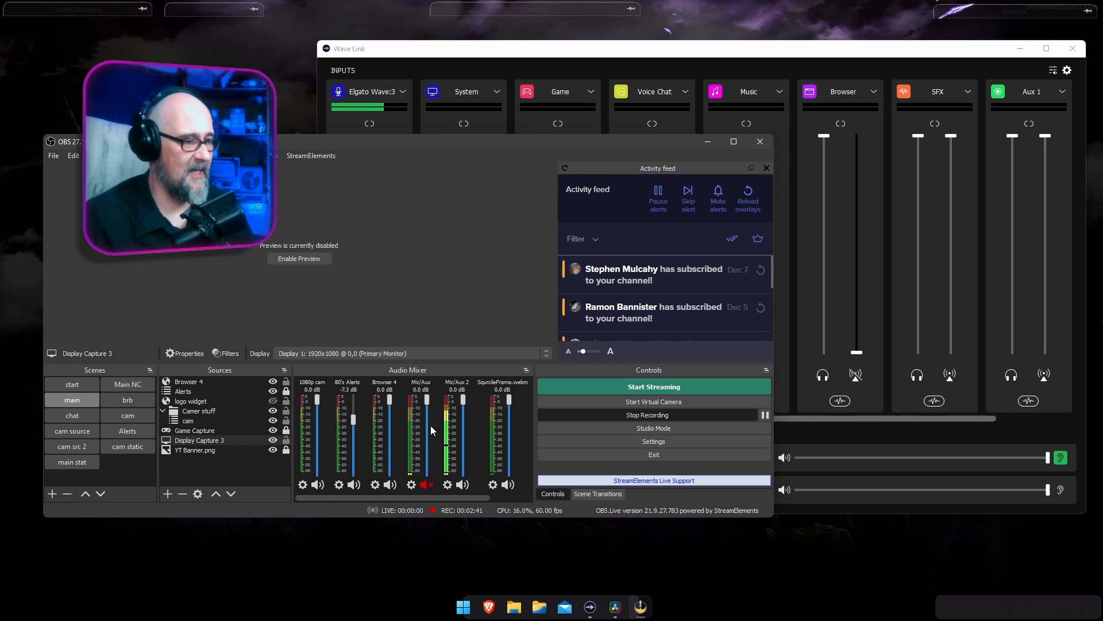
click(584, 94)
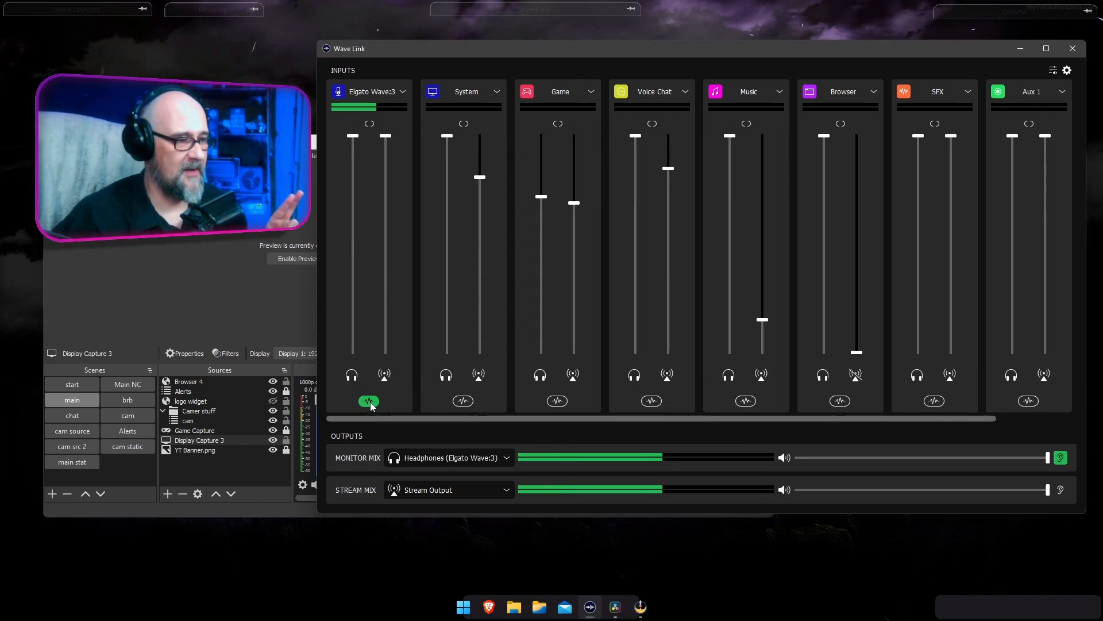
click(369, 401)
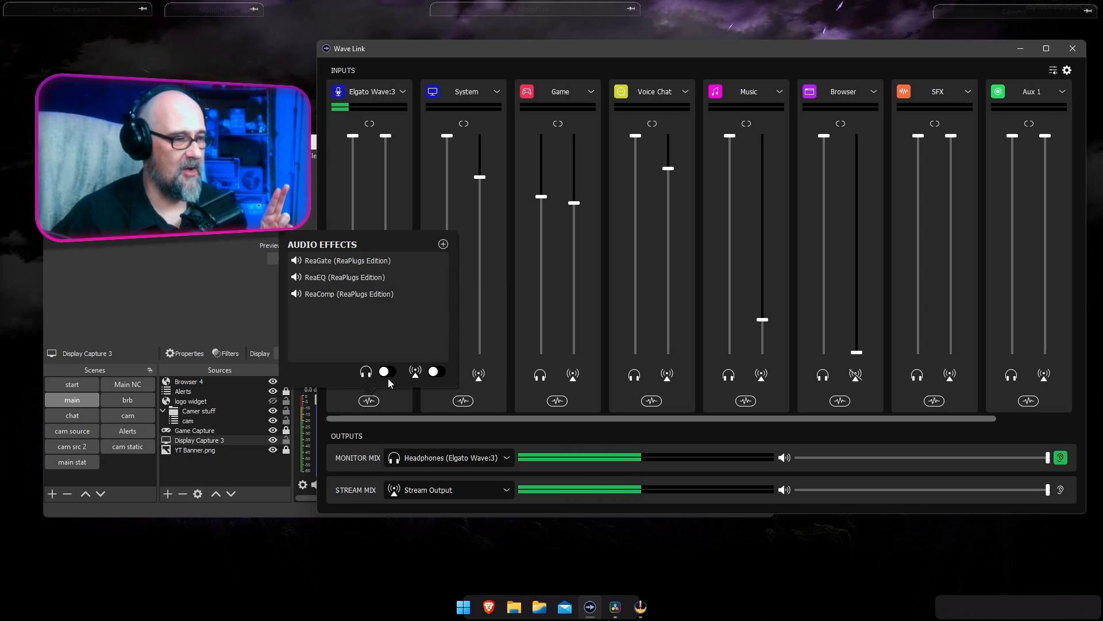
click(396, 372)
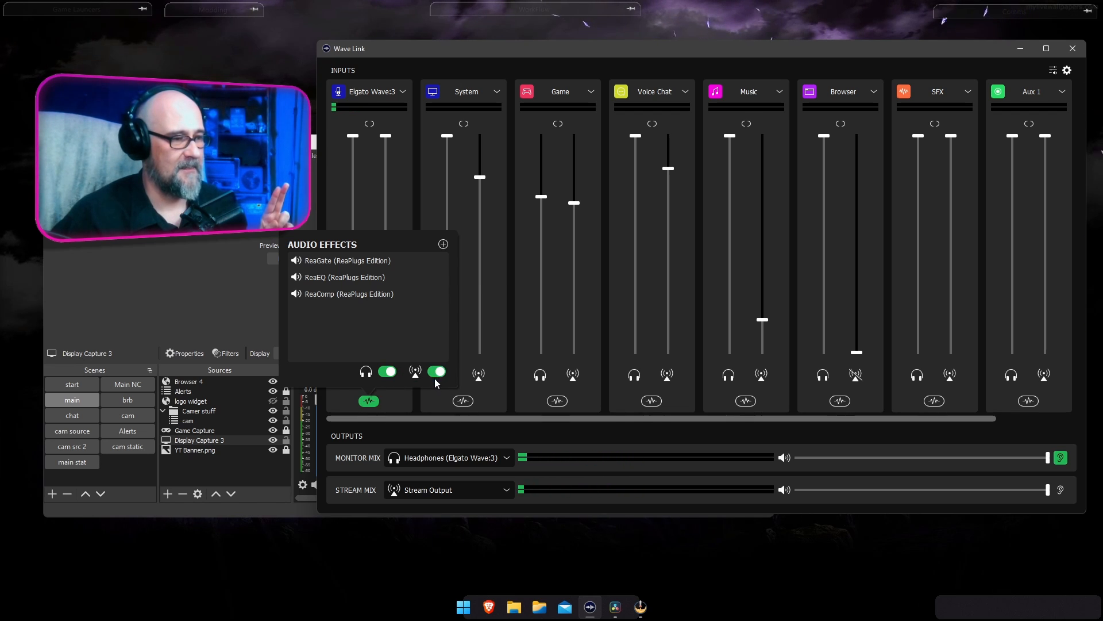
click(257, 506)
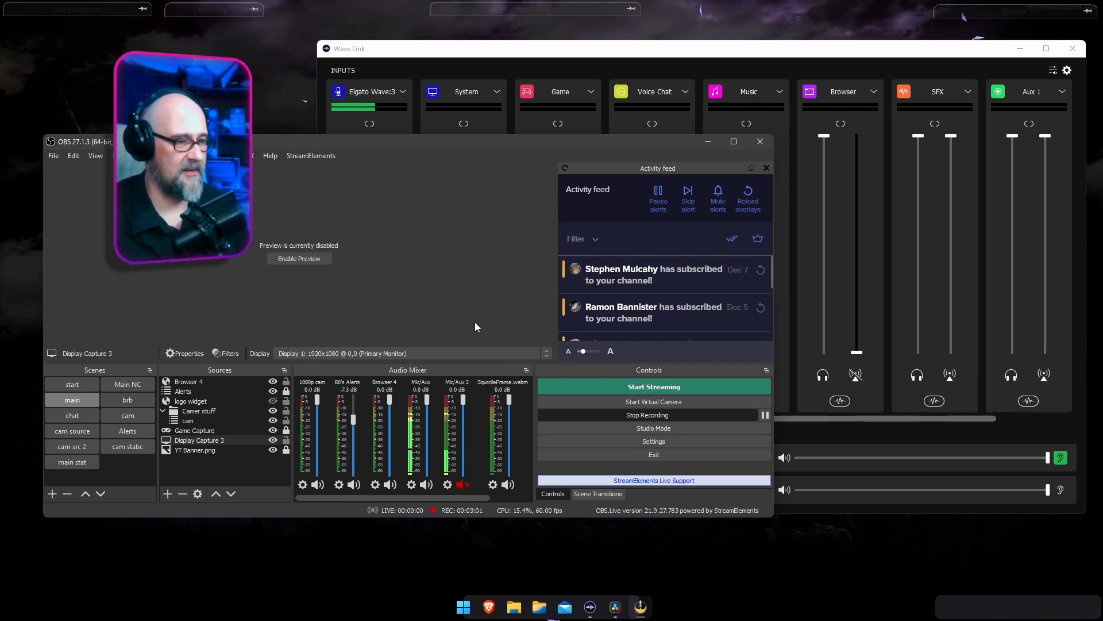
In Wave Link, disable the Elgato Wave:3 effects for both mixes and re-enable them for the monitor mix only.
click(582, 46)
click(369, 401)
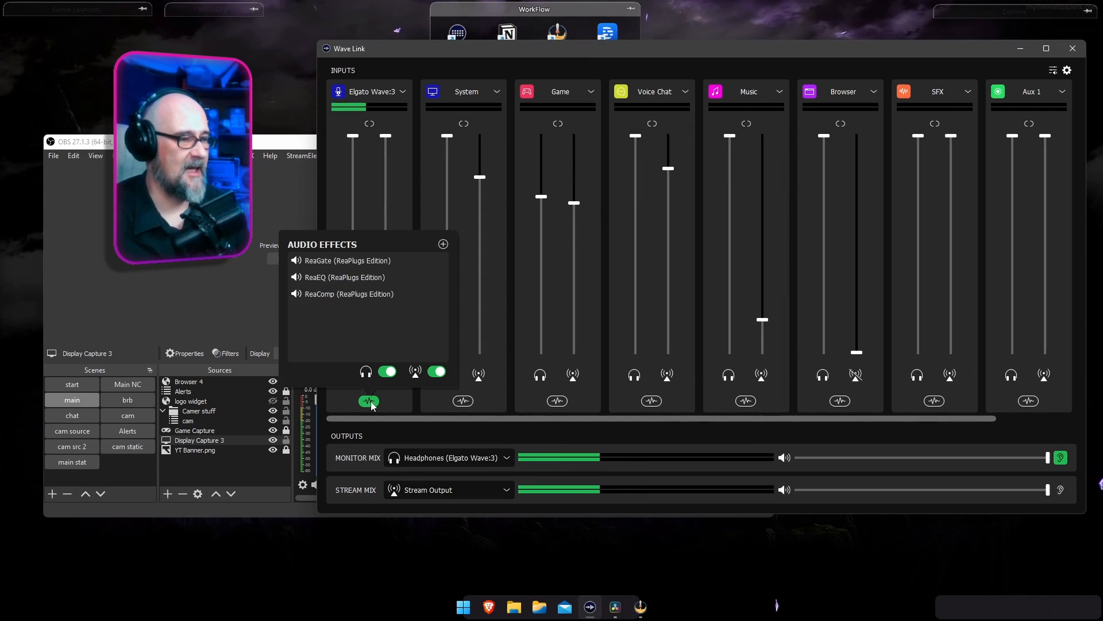
click(388, 371)
click(437, 371)
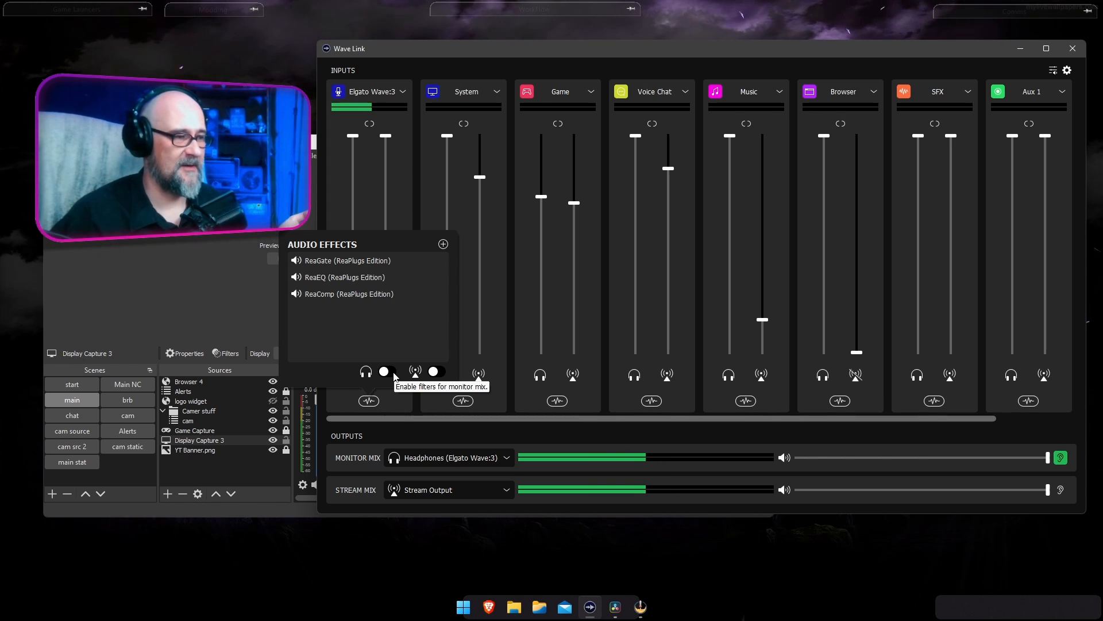
click(390, 371)
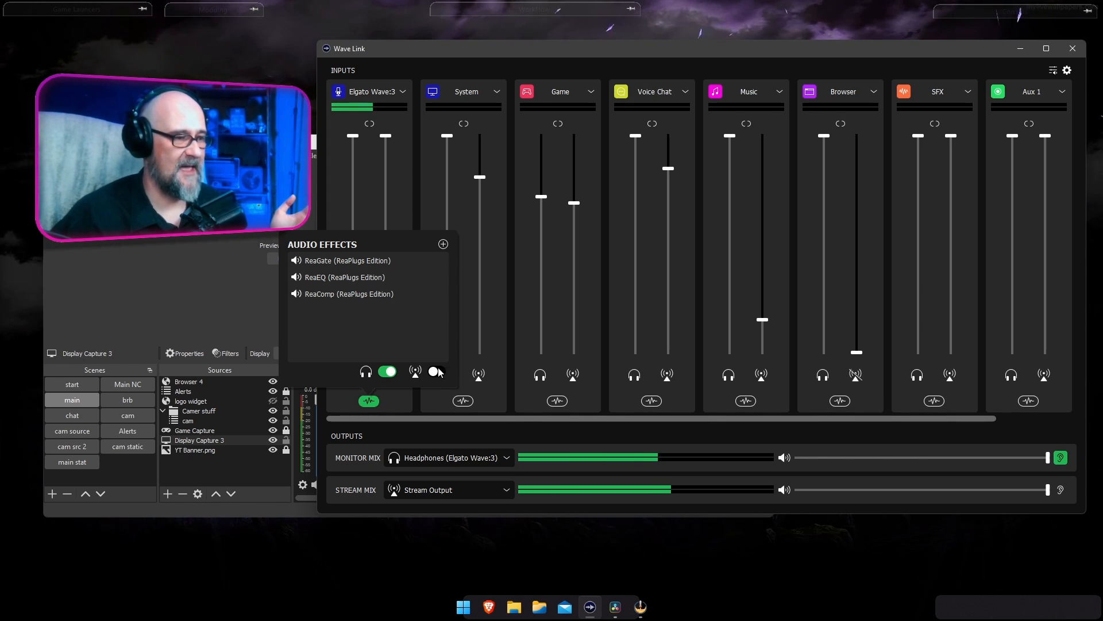
Switch to OBS, examine the device selected in the Mic/Aux source's properties, and cancel the dialog.
click(271, 504)
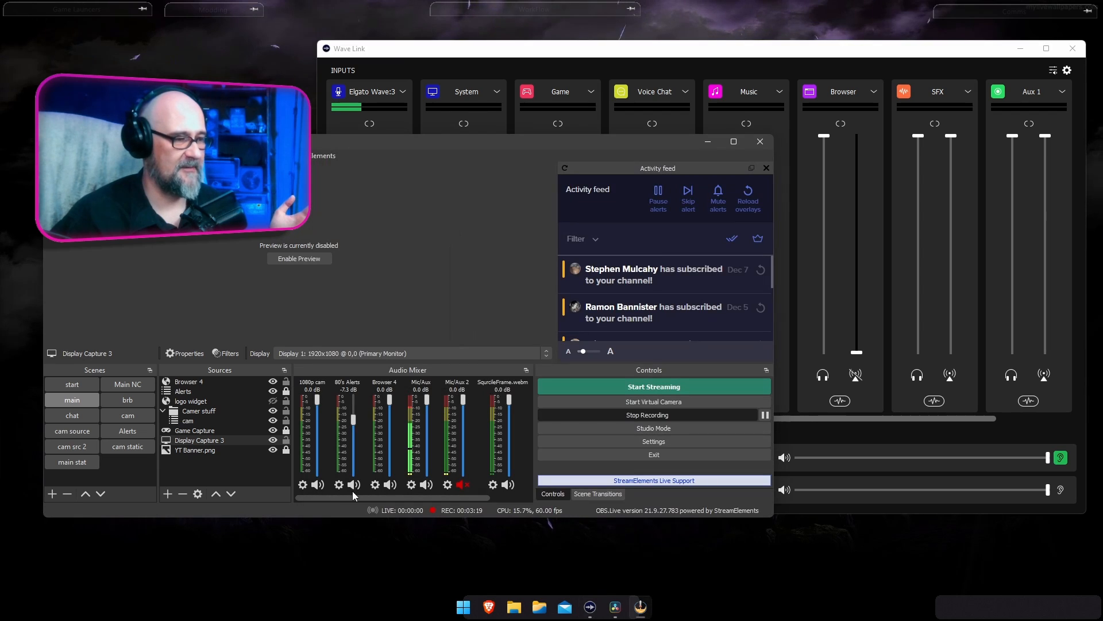
click(411, 486)
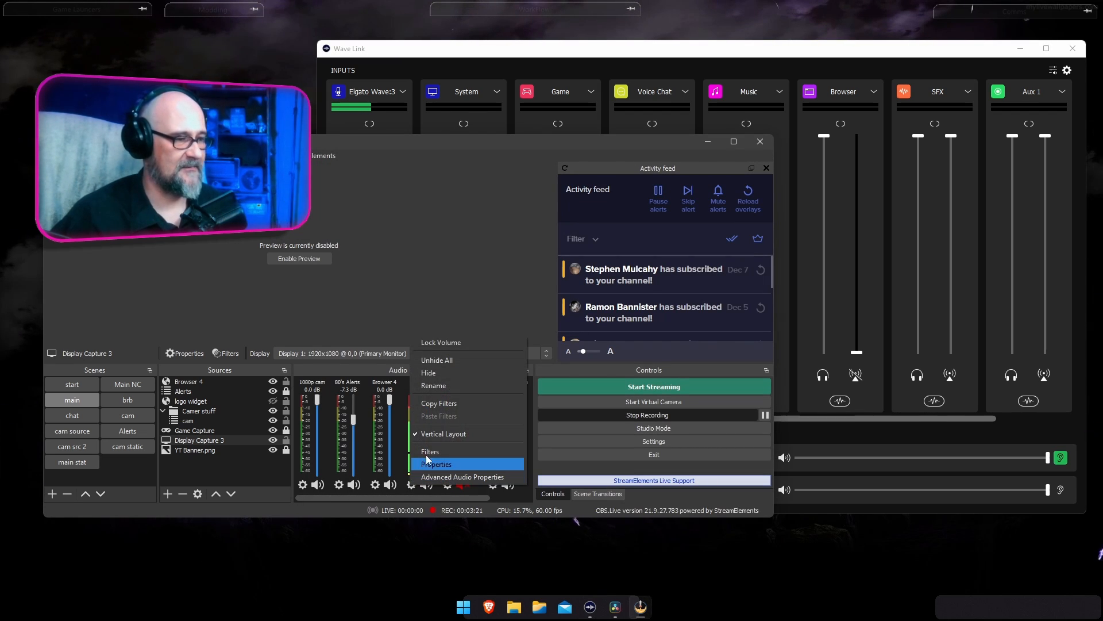
click(444, 463)
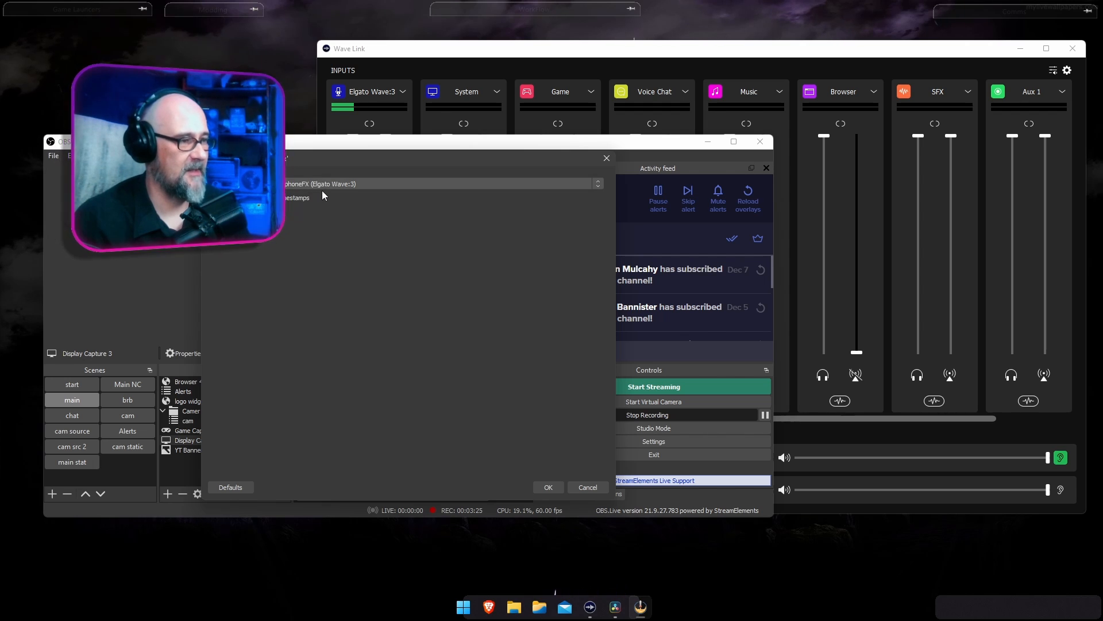
click(585, 487)
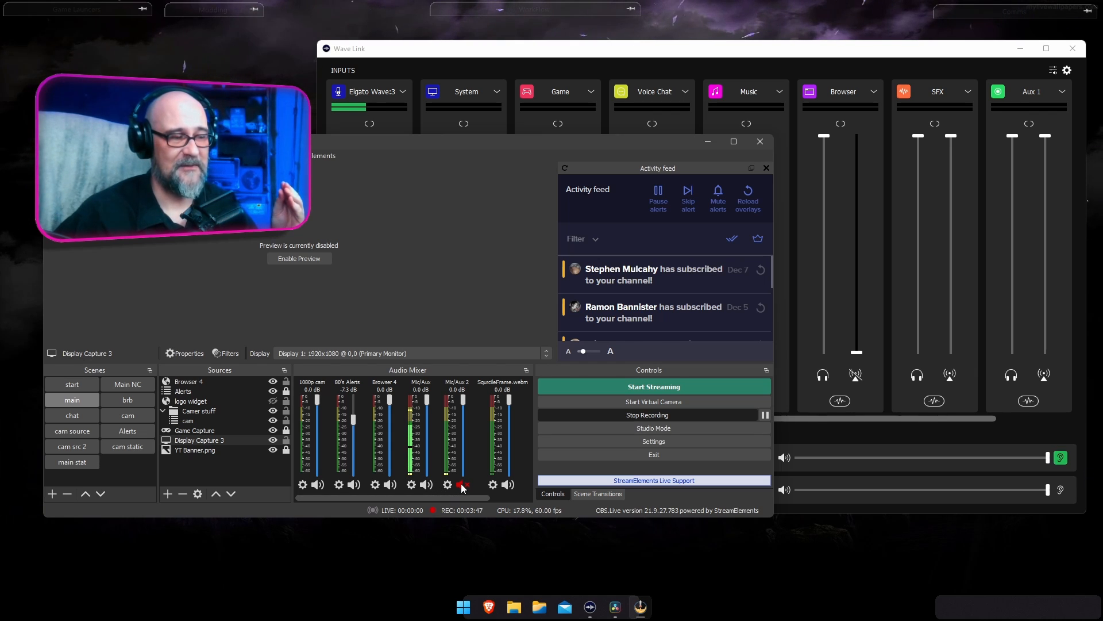
In Wave Link, mute the Elgato Wave:3 channel in the stream mix and switch to OBS.
click(486, 54)
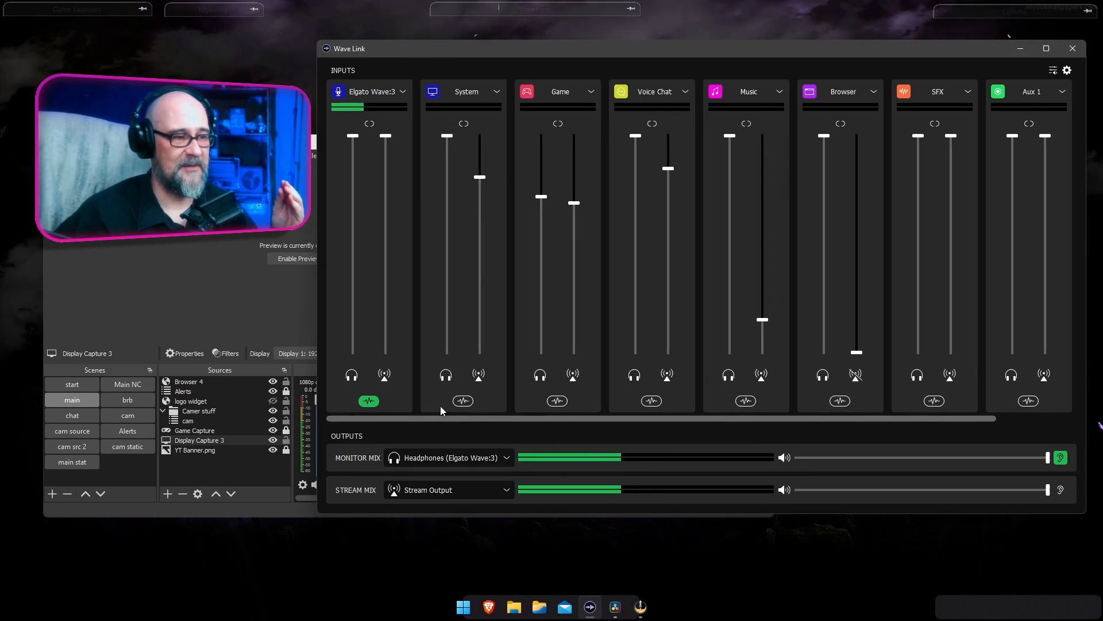
click(385, 374)
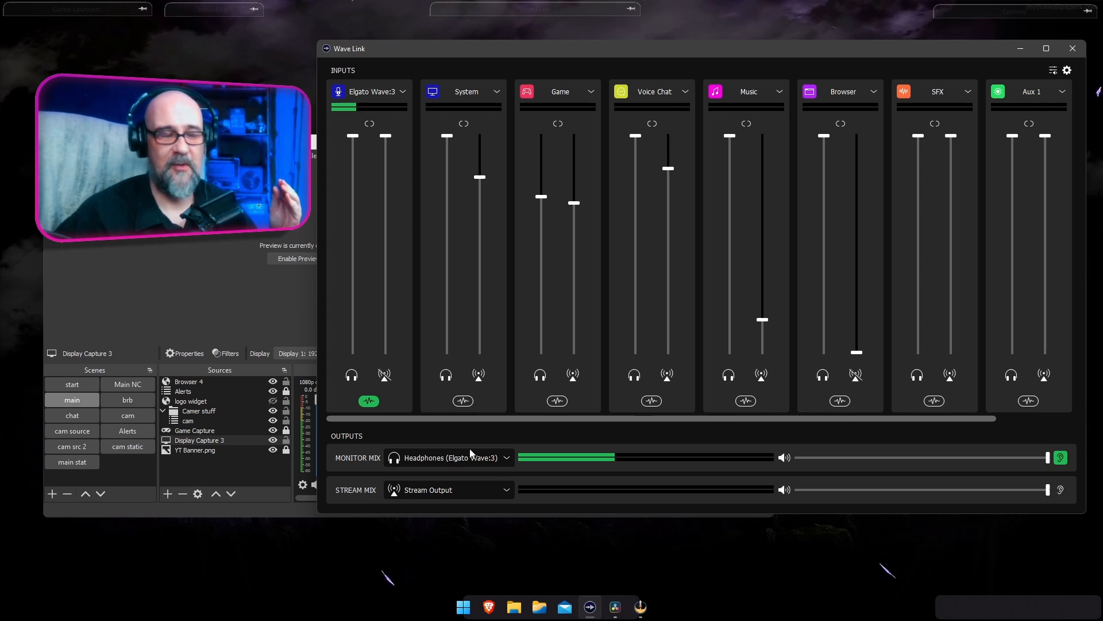
click(640, 607)
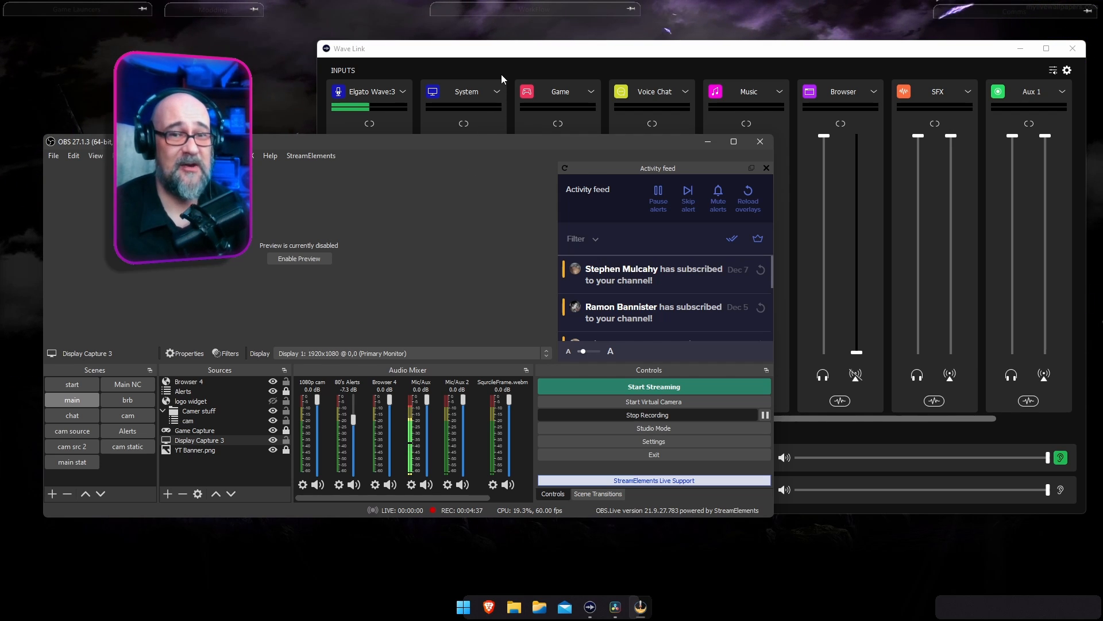
In Wave Link, toggle the Elgato Wave:3 effects, leave them enabled for the monitor mix only, and return to OBS.
click(492, 57)
click(369, 400)
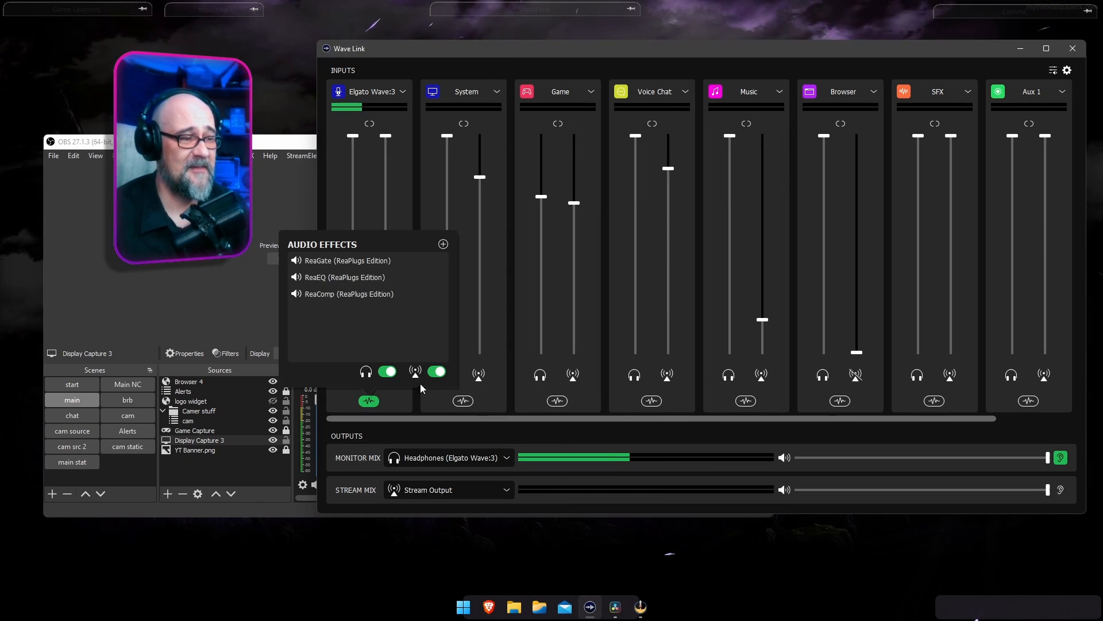
click(388, 371)
click(437, 371)
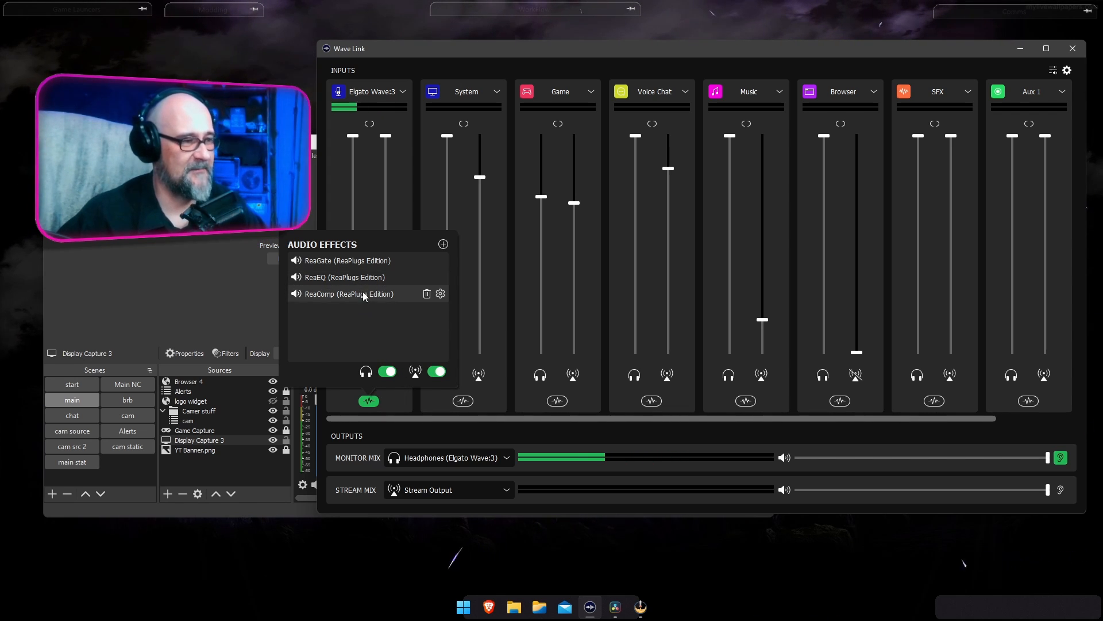
click(435, 372)
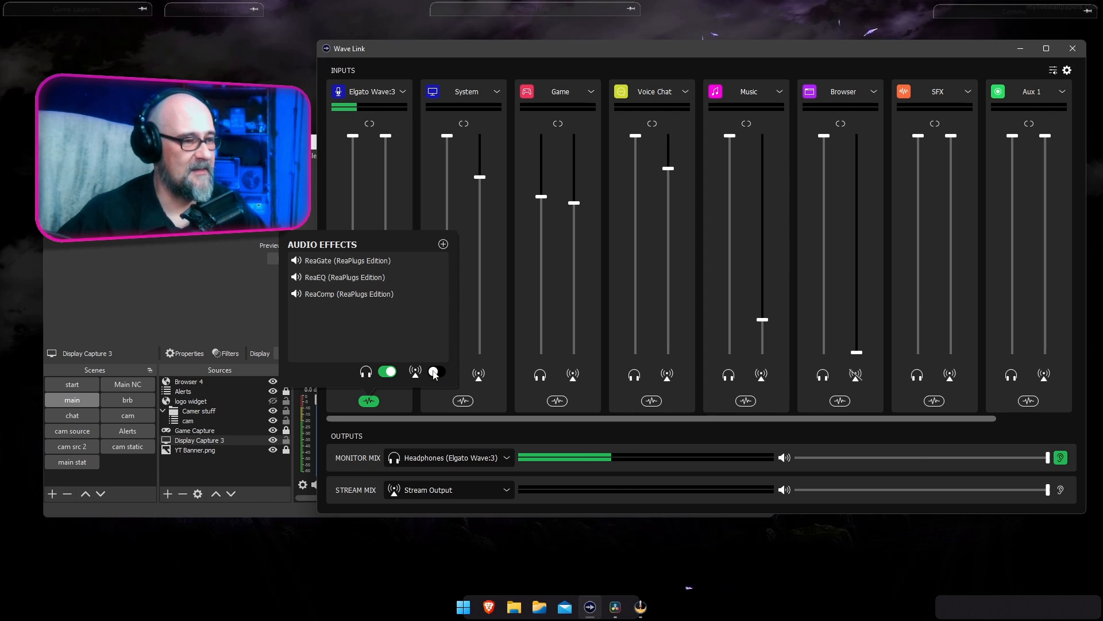
click(277, 480)
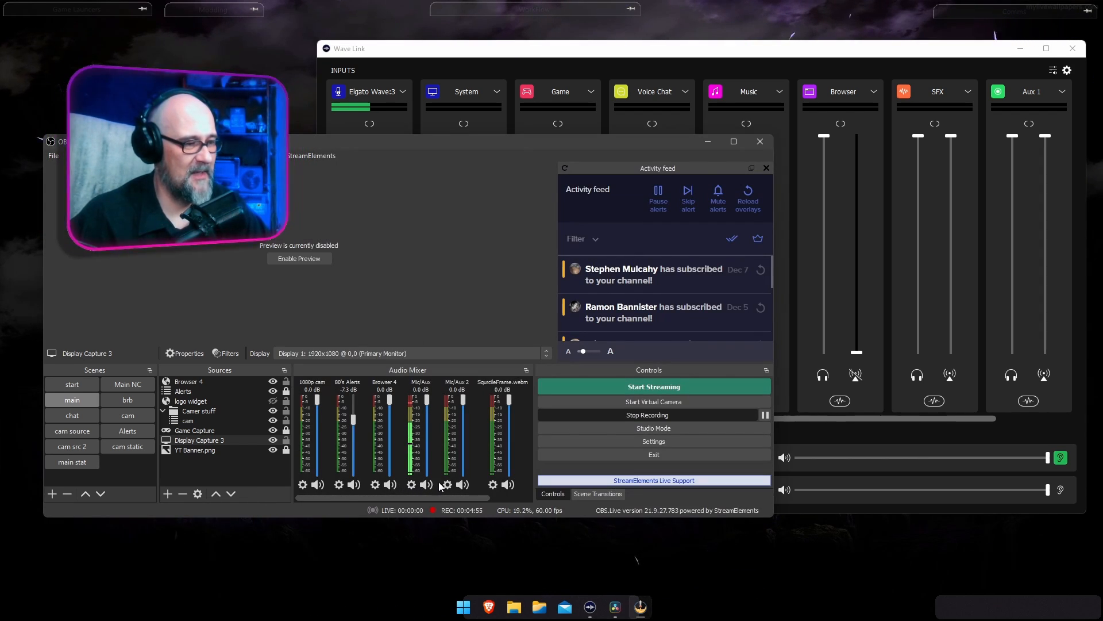
In Wave Link, disable the Elgato Wave:3 effects for the monitor mix and enable them for the stream mix.
click(590, 607)
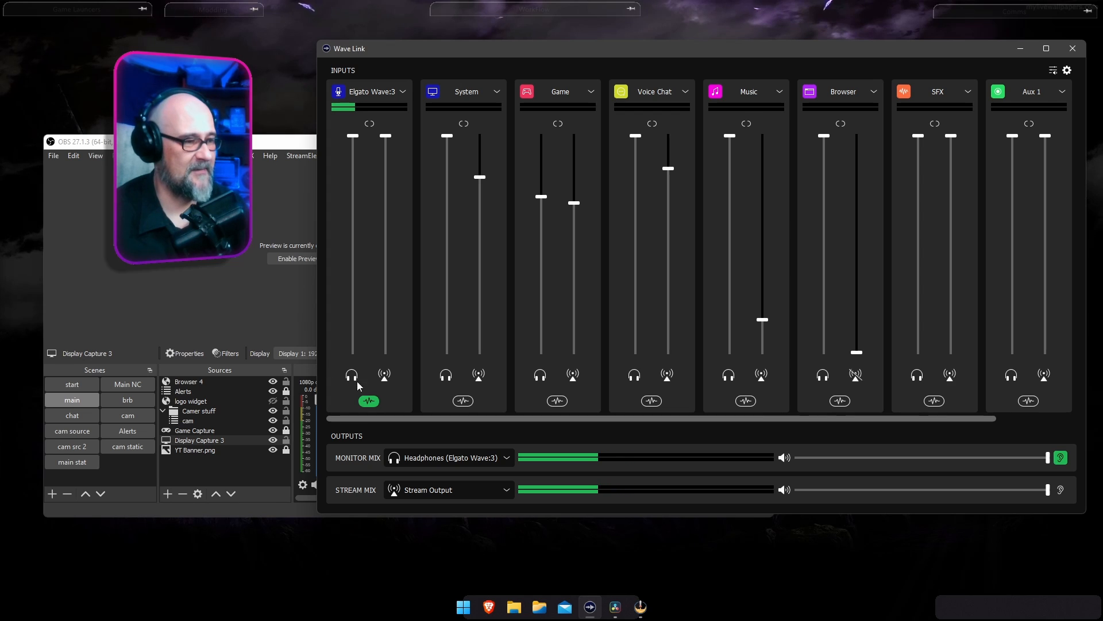
click(369, 401)
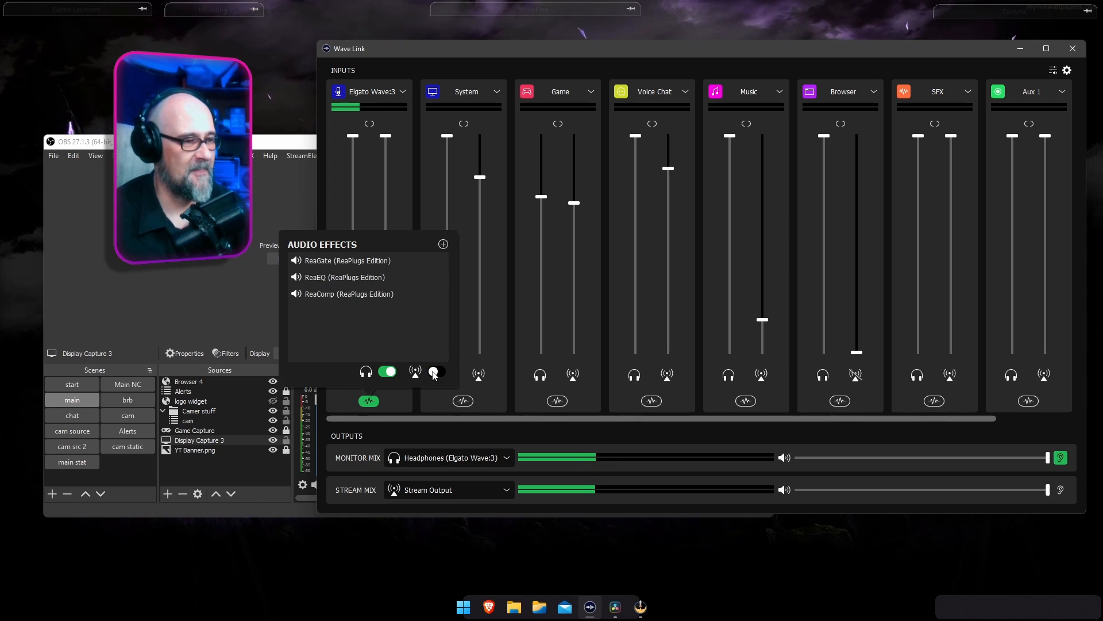
click(386, 371)
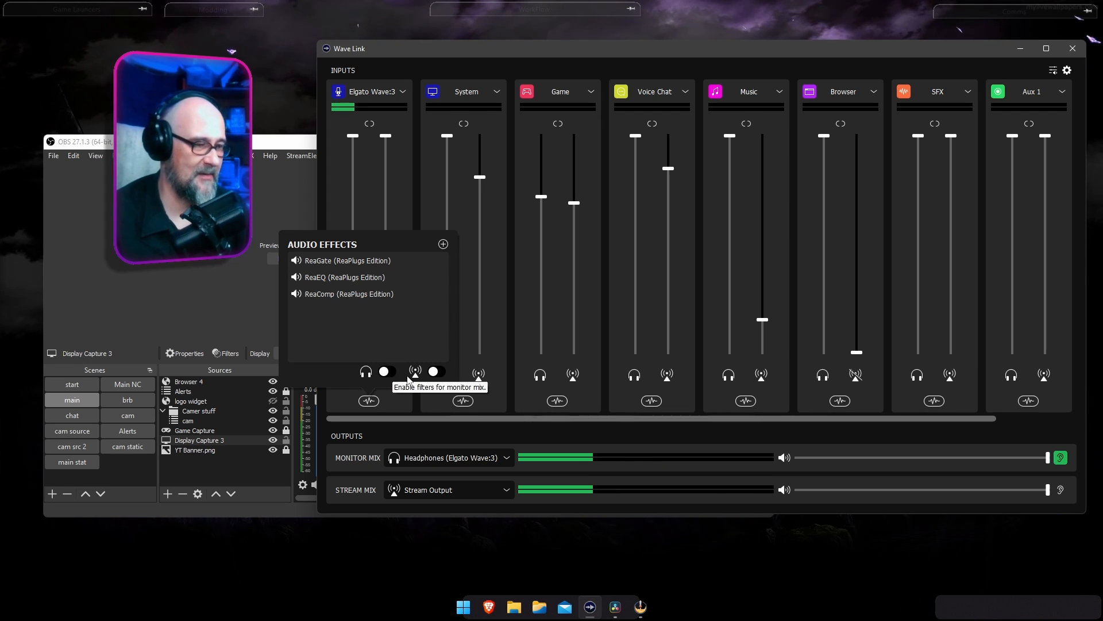
click(438, 372)
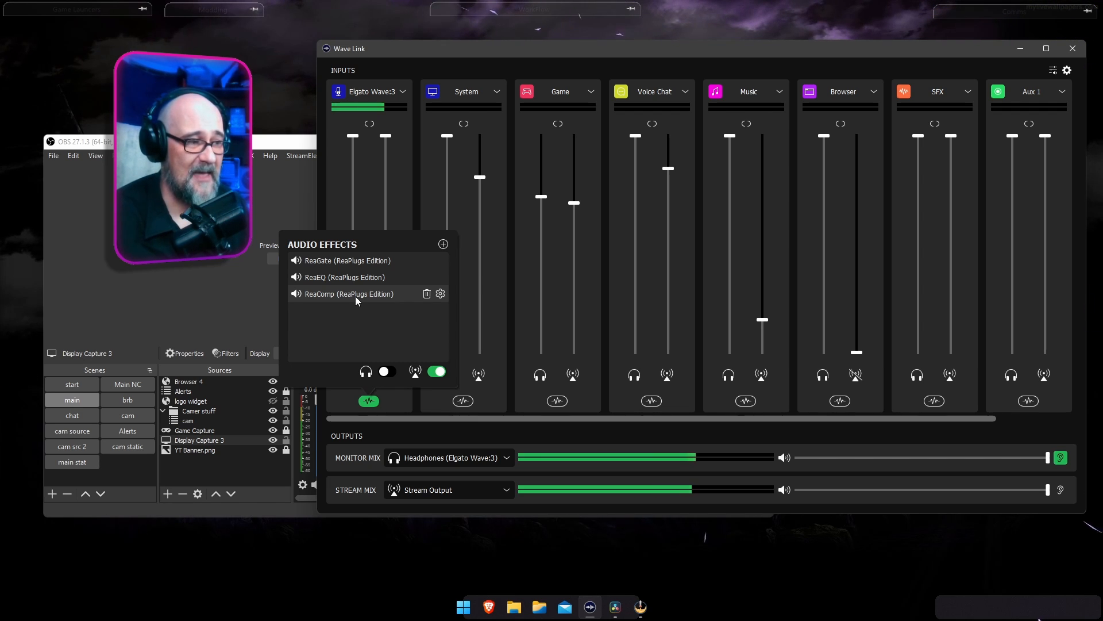
View the settings of the ReaGate effect on the Elgato Wave:3 channel and close its window.
click(441, 261)
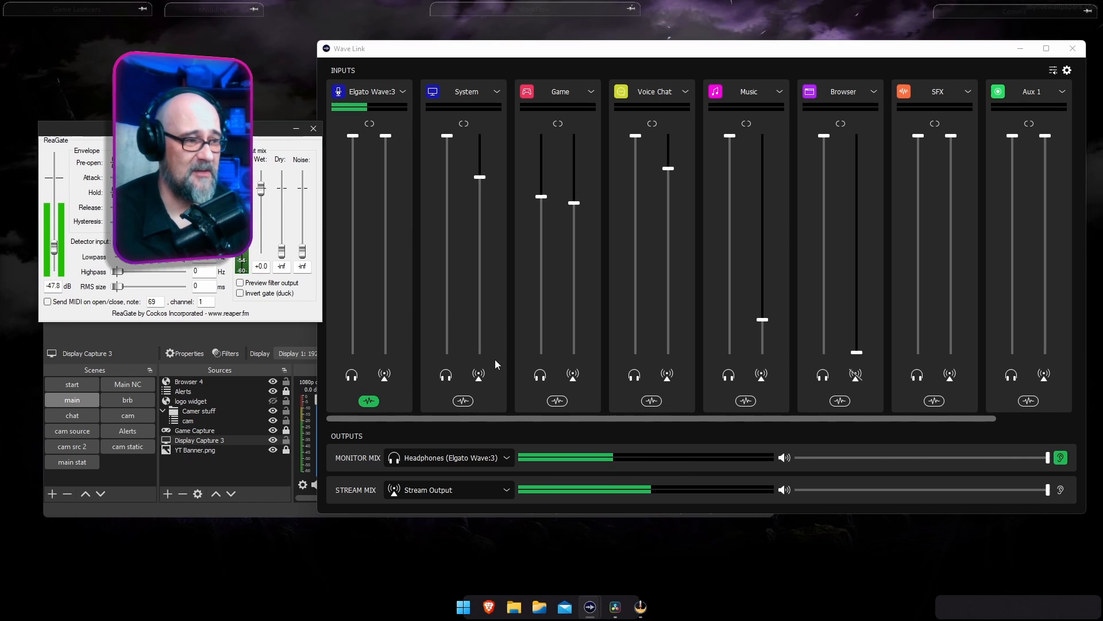
click(313, 129)
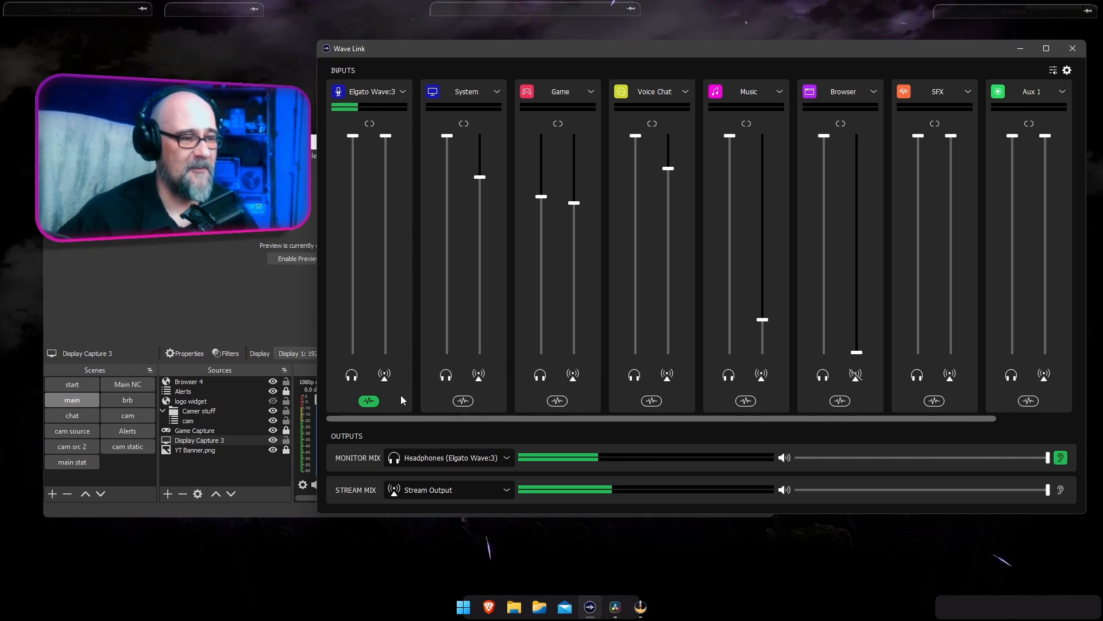